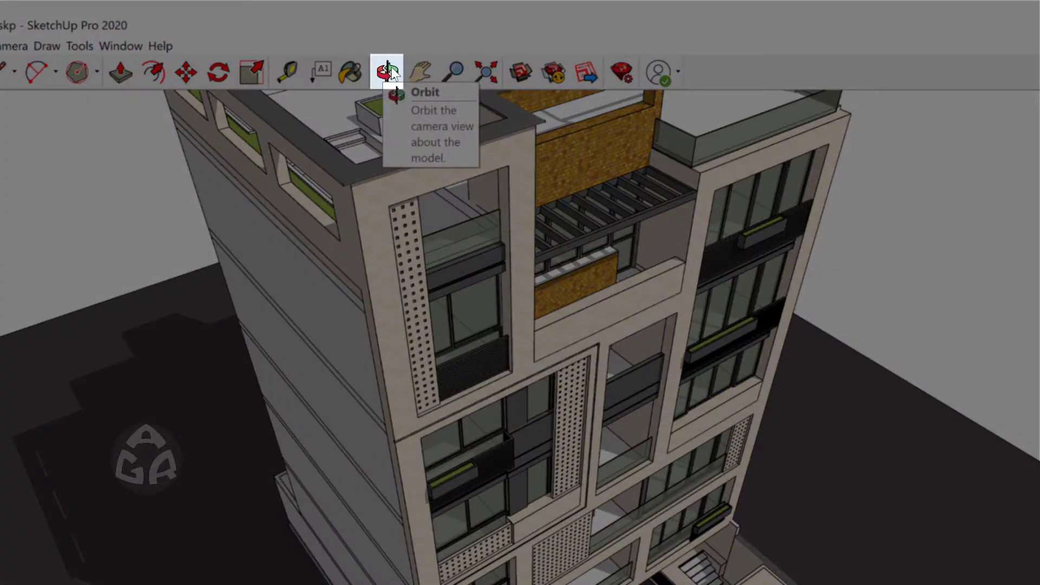
Orbit the camera down to a low view of the front facade and its garage door
left_click(388, 71)
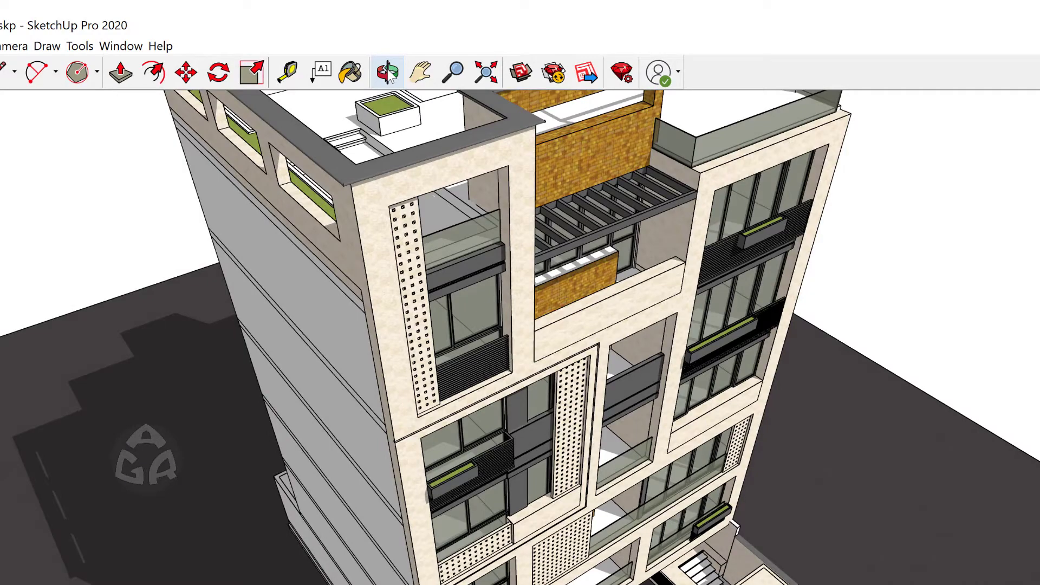
key("space")
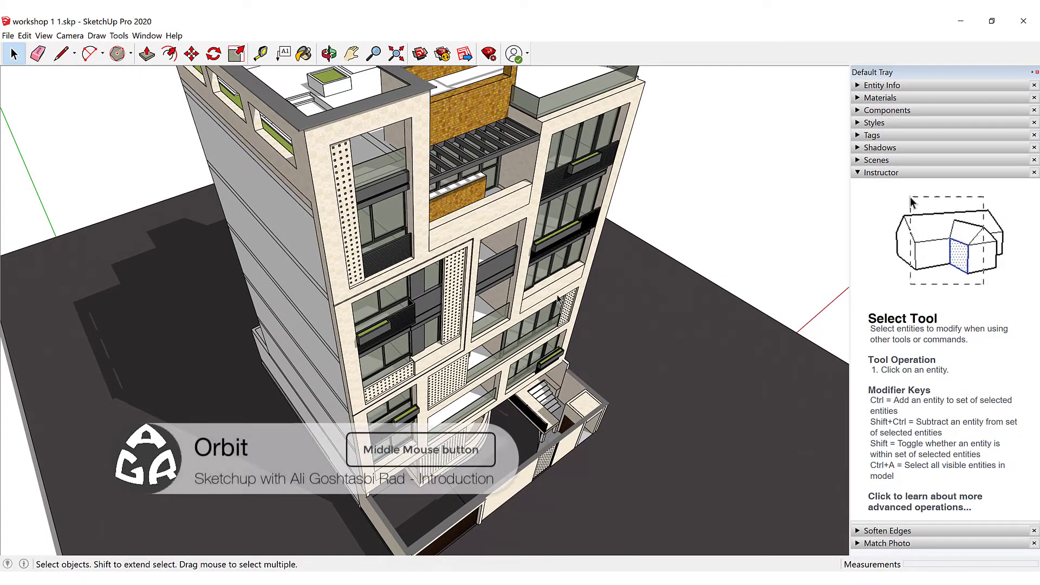
middle_click_drag(572, 263, 519, 171)
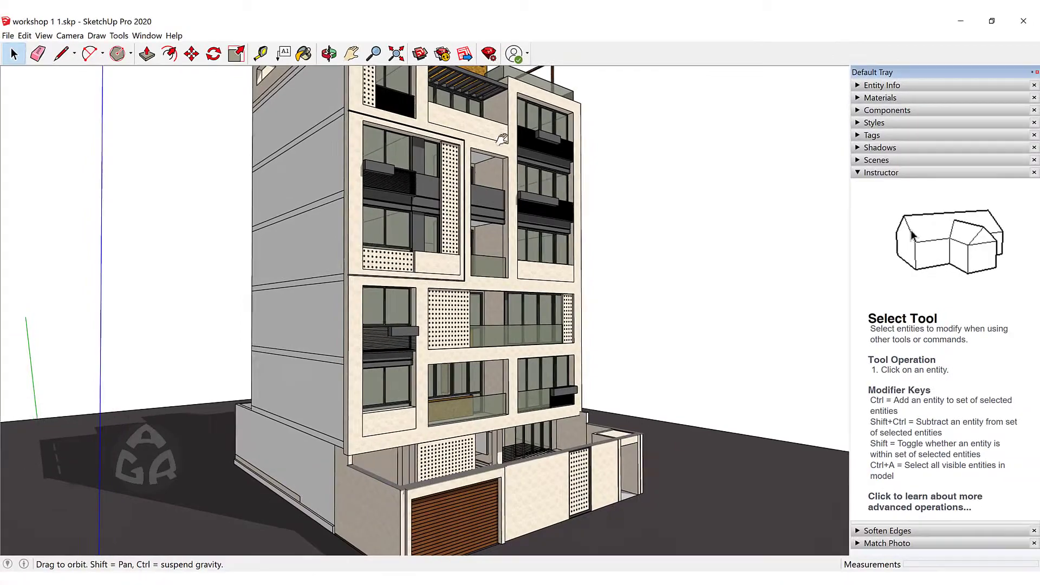
Orbit upward over the building to an overhead view of the roof terrace and stair
middle_click_drag(579, 282, 583, 309)
left_click_drag(497, 220, 256, 418)
middle_click_drag(256, 417, 433, 336)
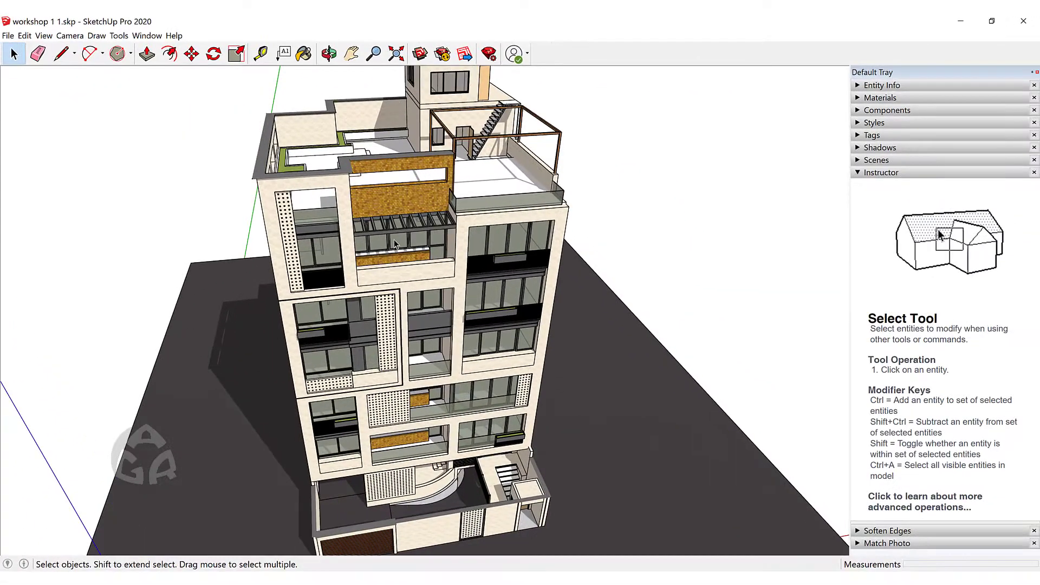
Zoom in on the brick parapet, zoom back out, and orbit to an angled overhead view
scroll(395, 240, "up", 10)
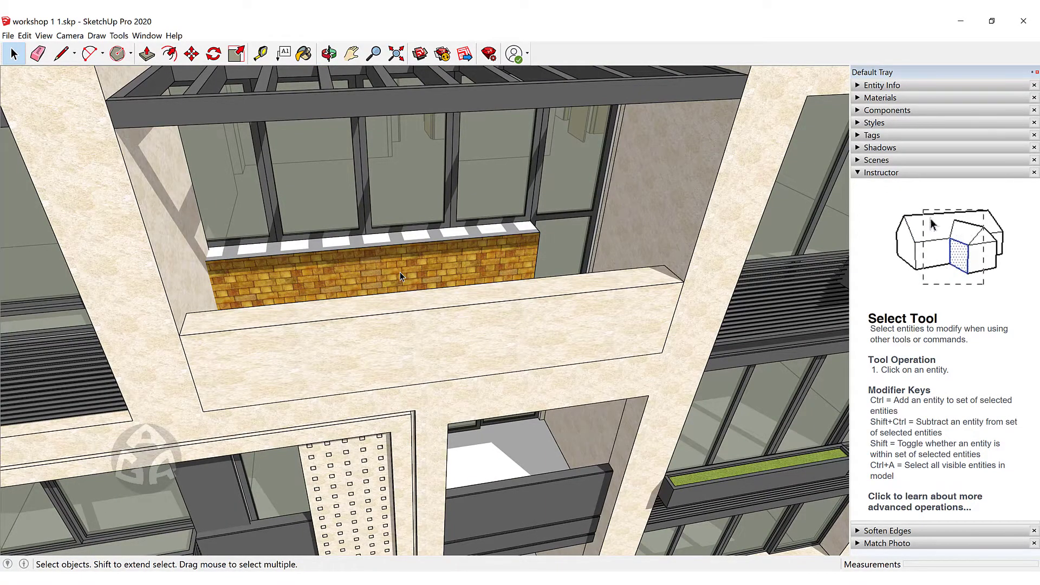
scroll(400, 273, "down", 10)
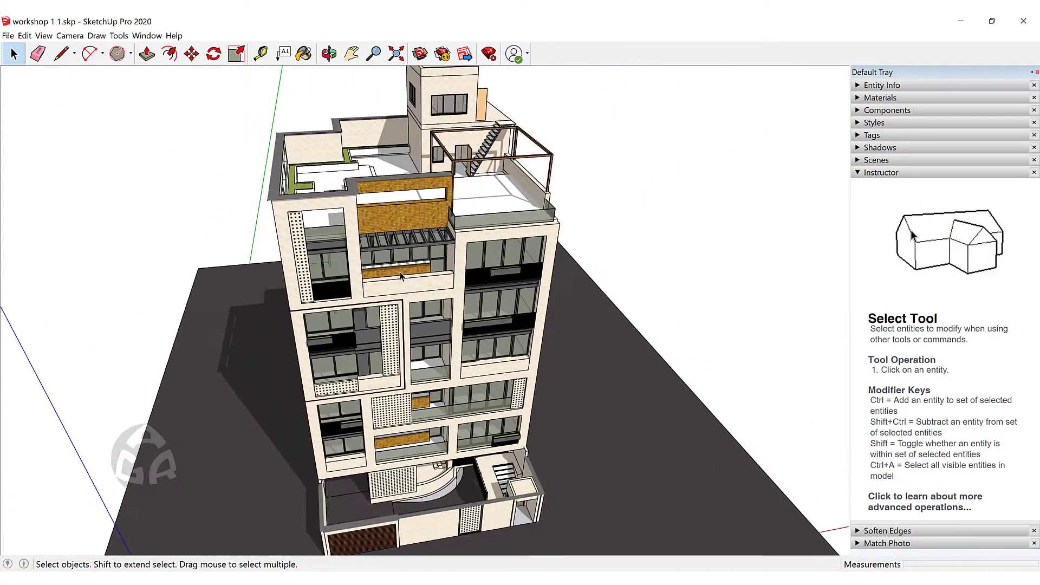
middle_click_drag(398, 271, 509, 296)
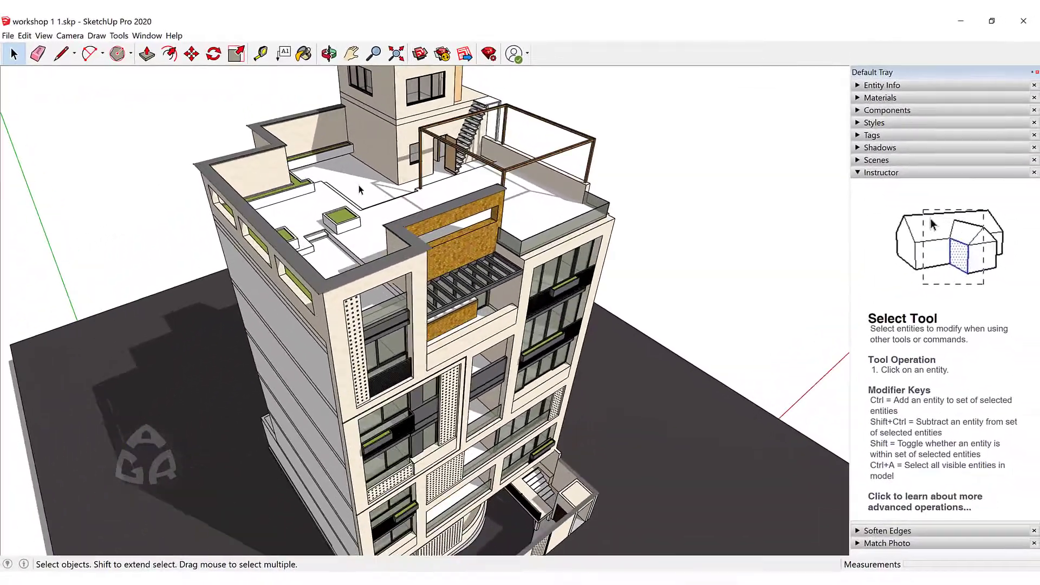
Zoom in close to the rooftop grass planter and rotate the close-up view
scroll(322, 263, "up", 3)
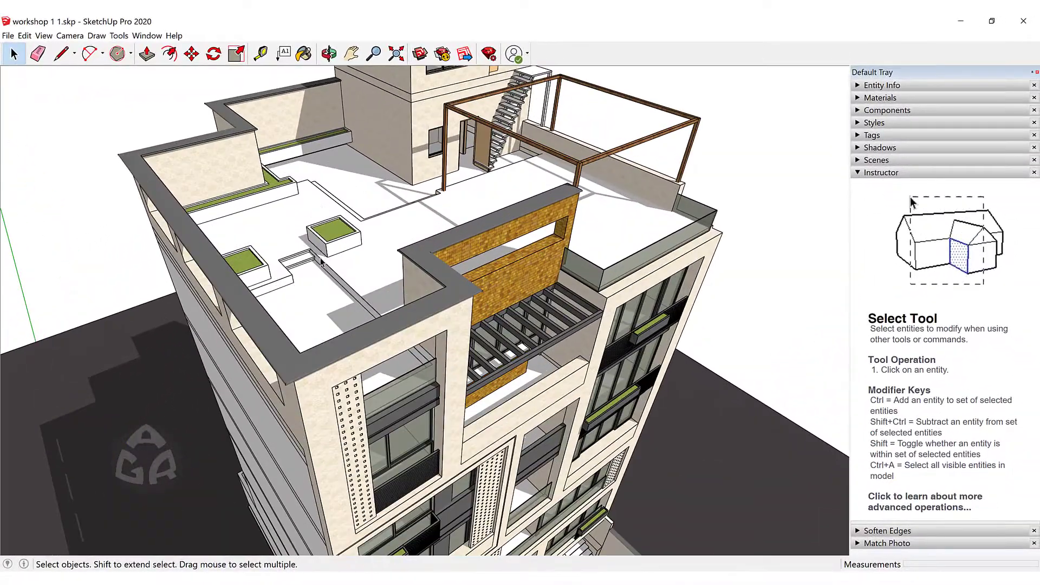
scroll(321, 263, "up", 8)
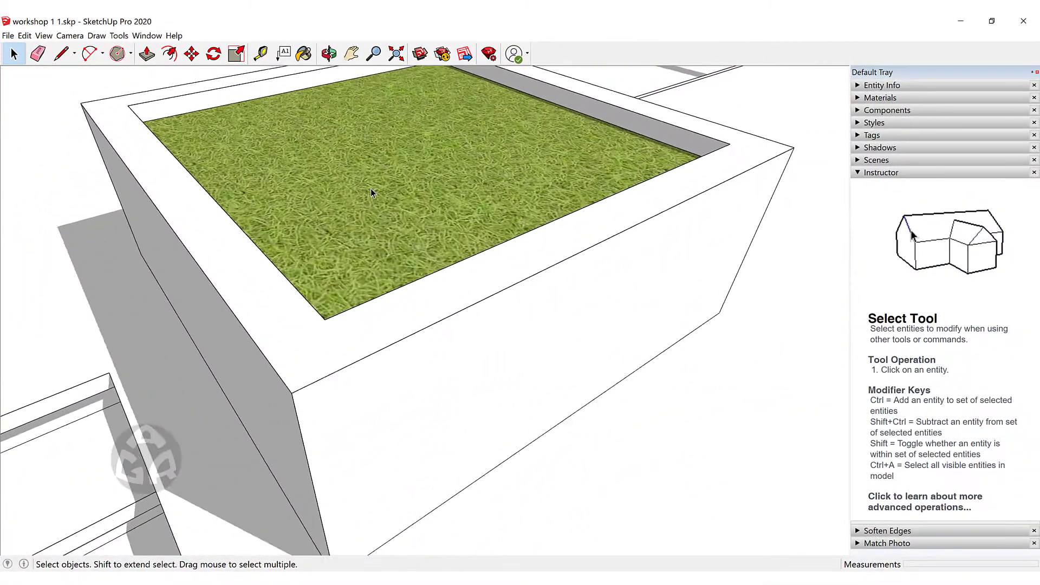
scroll(371, 193, "up", 5)
middle_click_drag(372, 238, 352, 64)
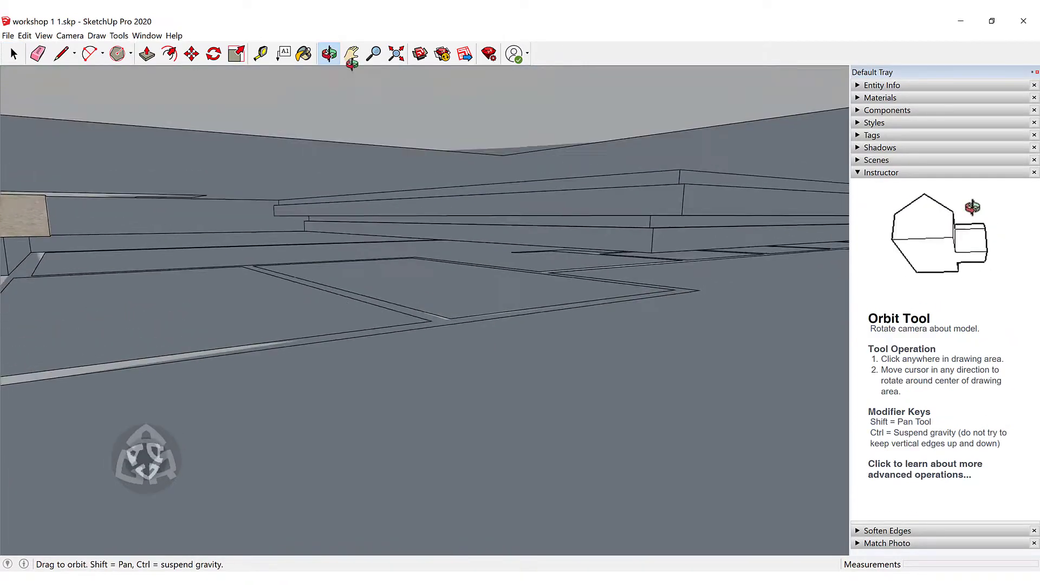
Zoom Extents to frame the whole building and ground plane, then adjust the view slightly
key("shift+z")
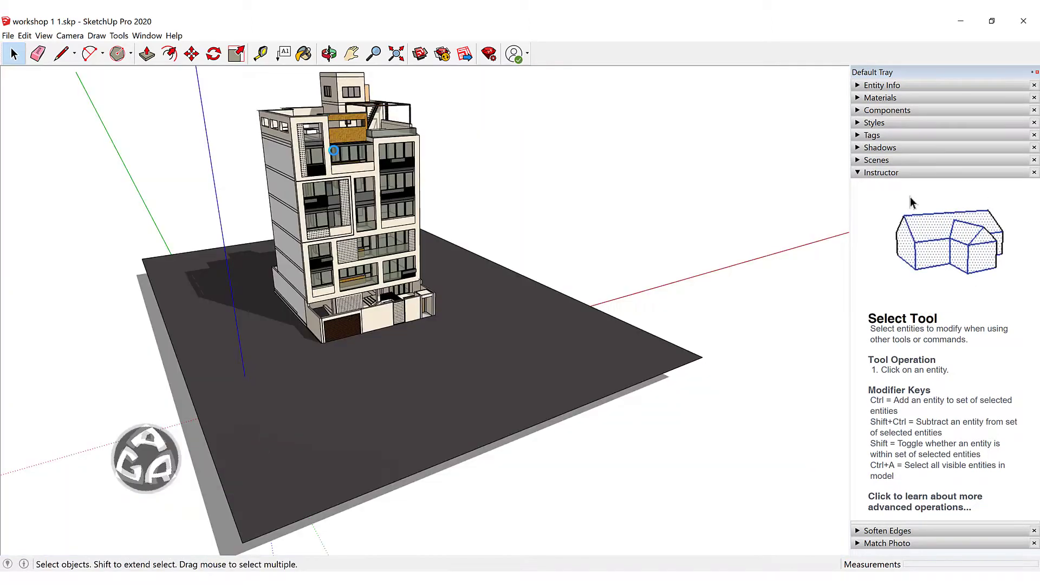
middle_click_drag(406, 223, 373, 179)
scroll(373, 162, "up", 3)
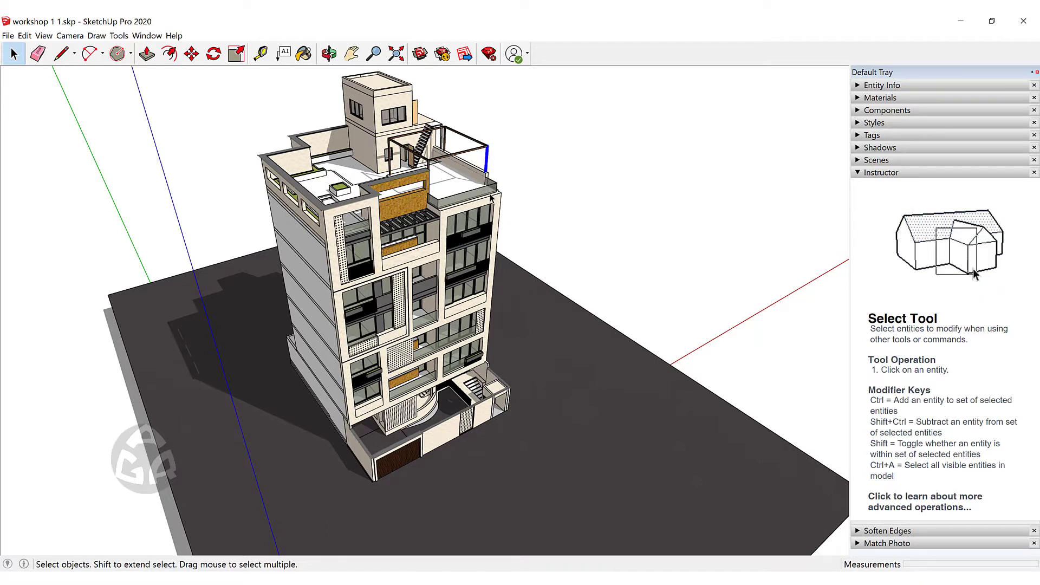
Zoom to the selected wooden post, orbit around it toward the stairs, and zoom out
key("ctrl+shift+z")
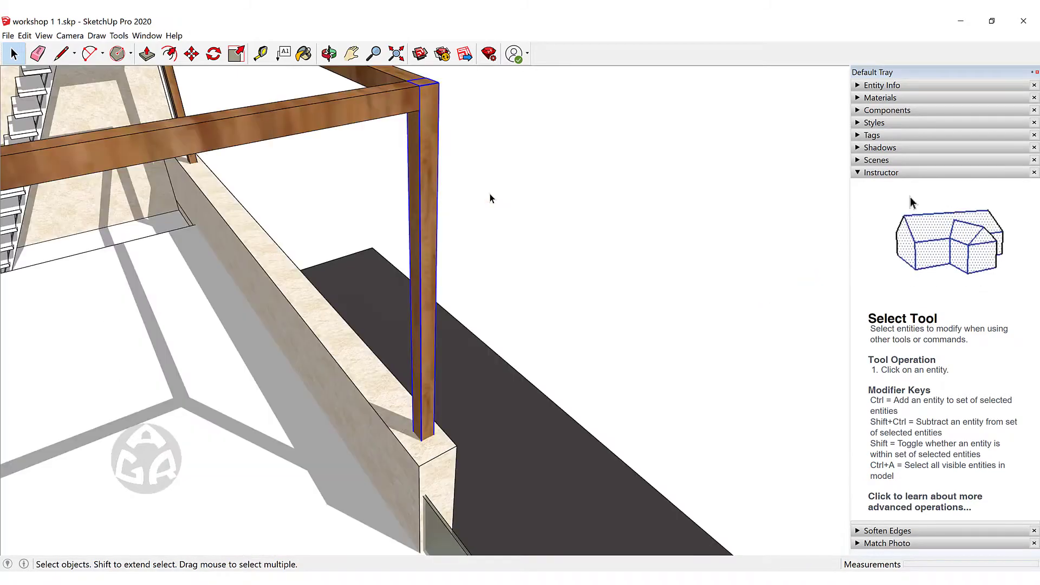
middle_click_drag(493, 210, 314, 341)
scroll(390, 293, "down", 5)
Zoom in on a middle-floor balcony of the facade
scroll(346, 326, "up", 3)
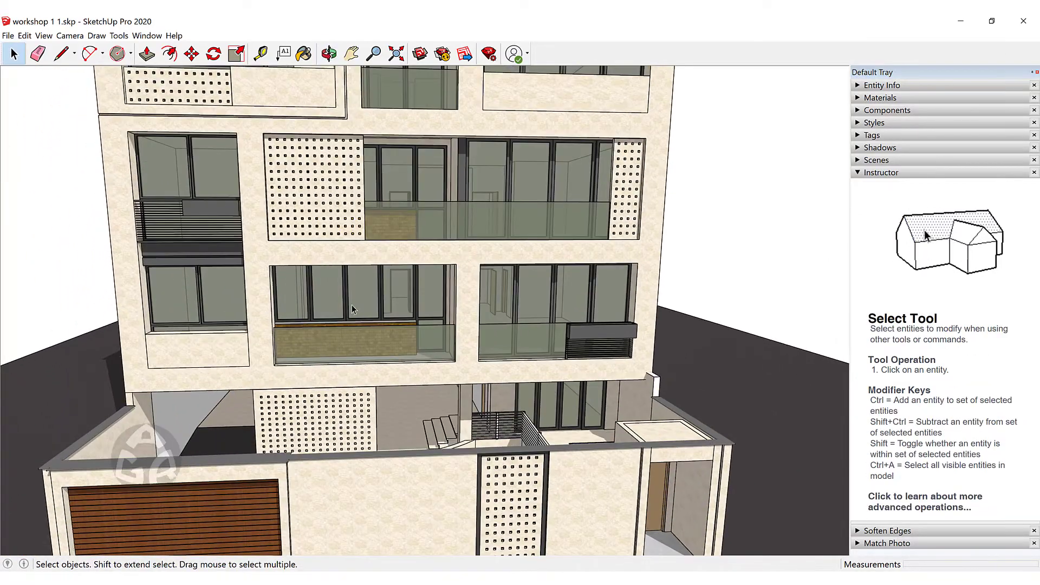
scroll(353, 306, "up", 2)
scroll(358, 320, "up", 3)
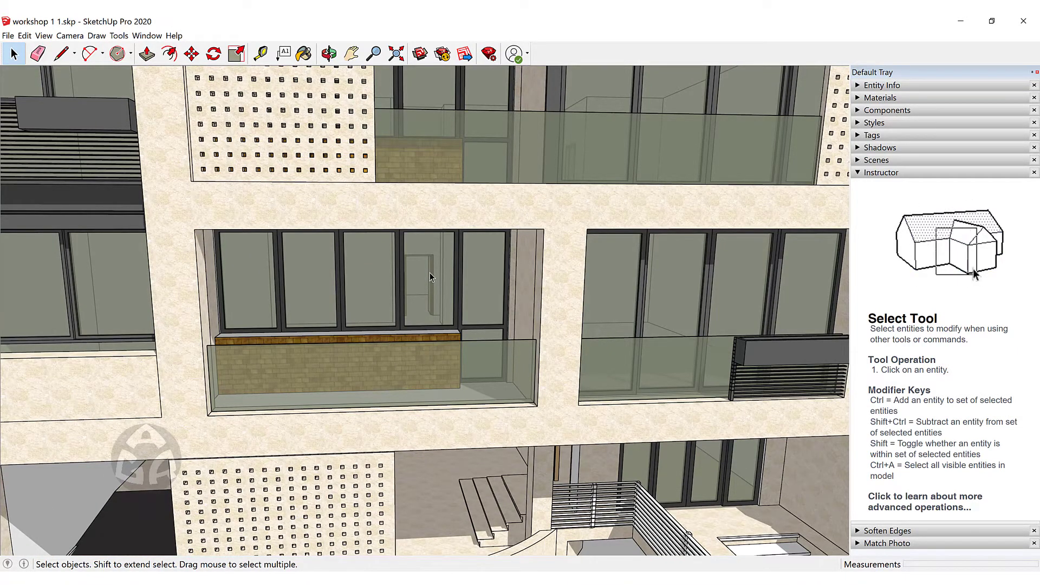
Use Look Around to pivot the camera toward the lower floors and garage, then return to Select
key("o")
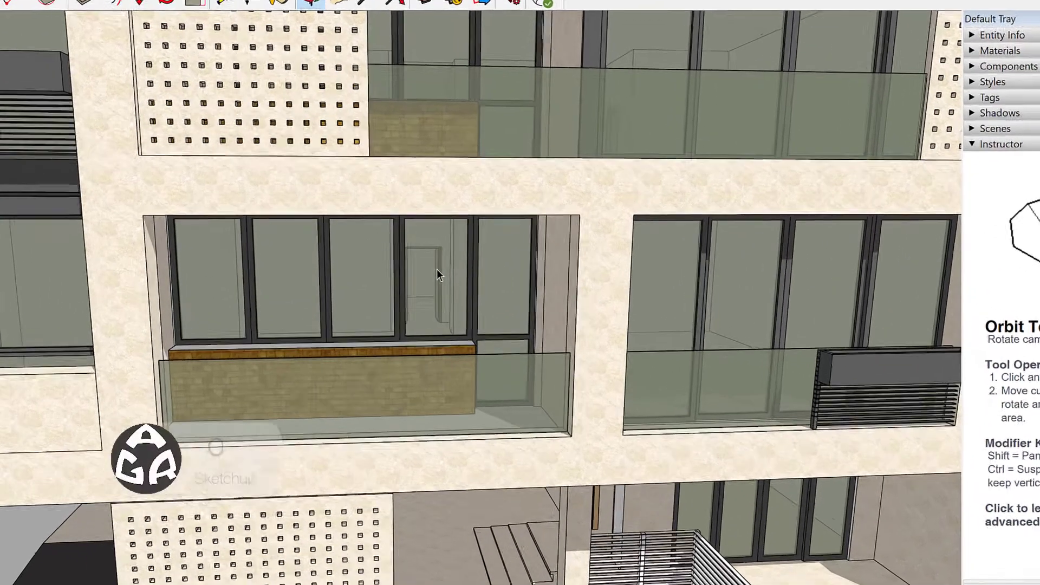
right_click(430, 272)
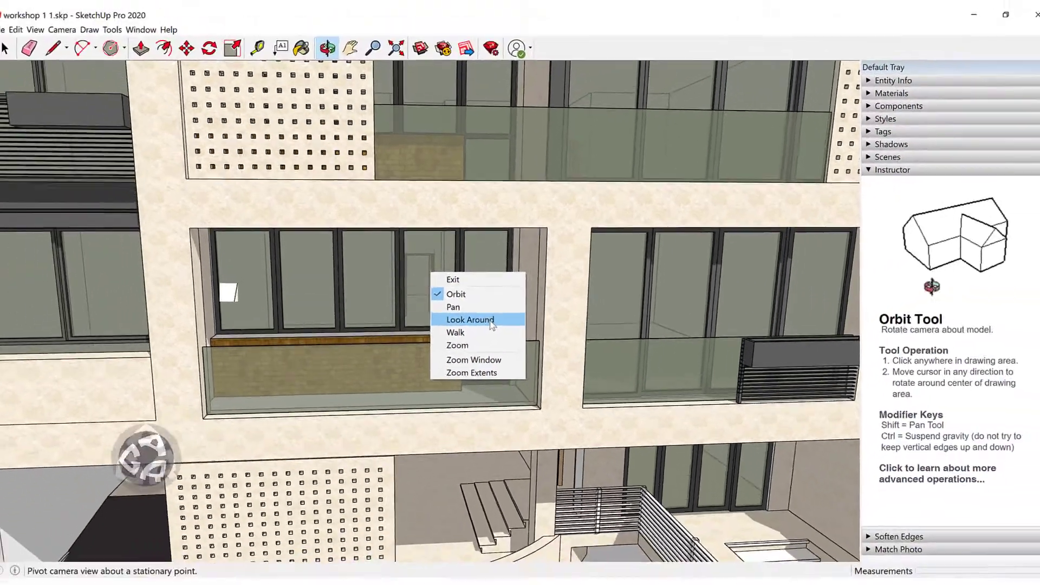
left_click(514, 341)
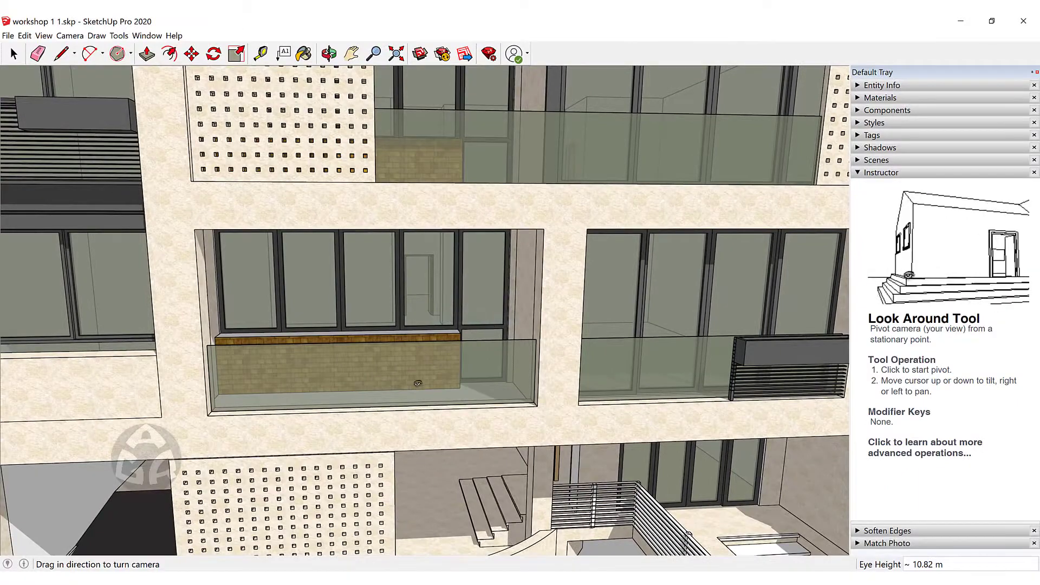
left_click_drag(488, 324, 650, 400)
key("space")
Zoom Window into a boxed area by the upper-left windows
scroll(541, 361, "down", 10)
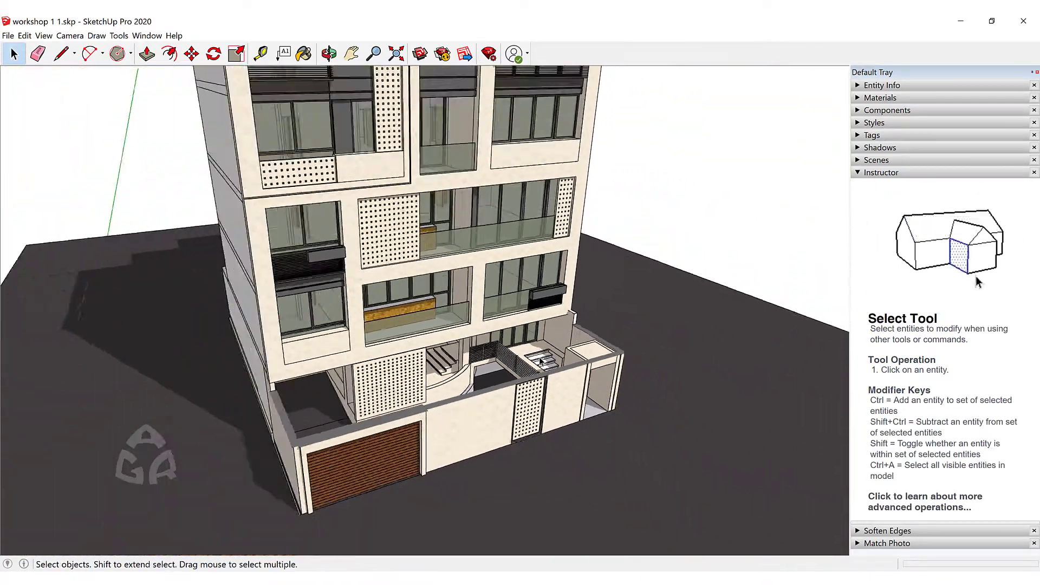
middle_click_drag(541, 362, 450, 229)
key("o")
right_click(450, 229)
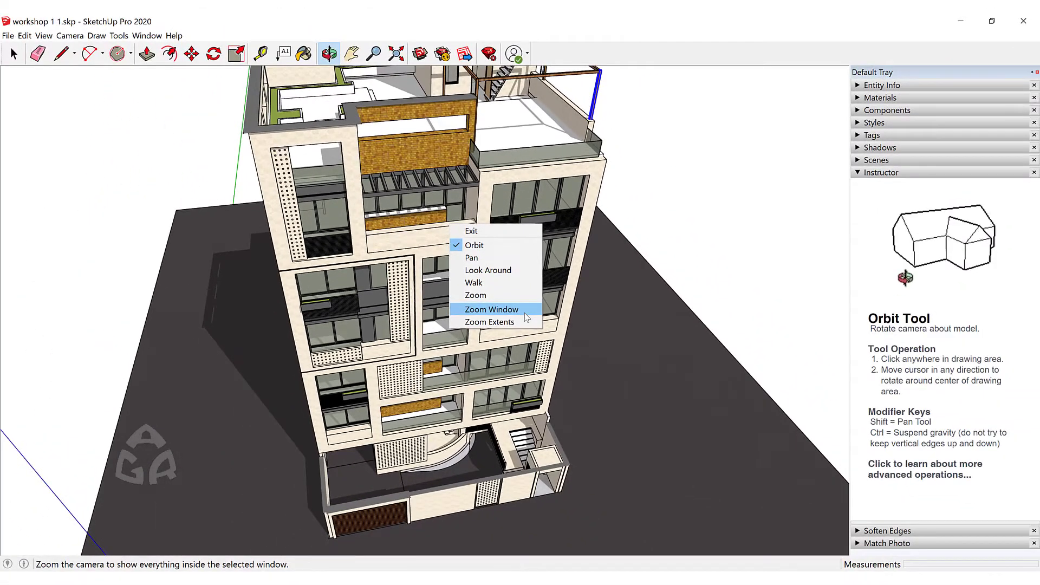
left_click(523, 313)
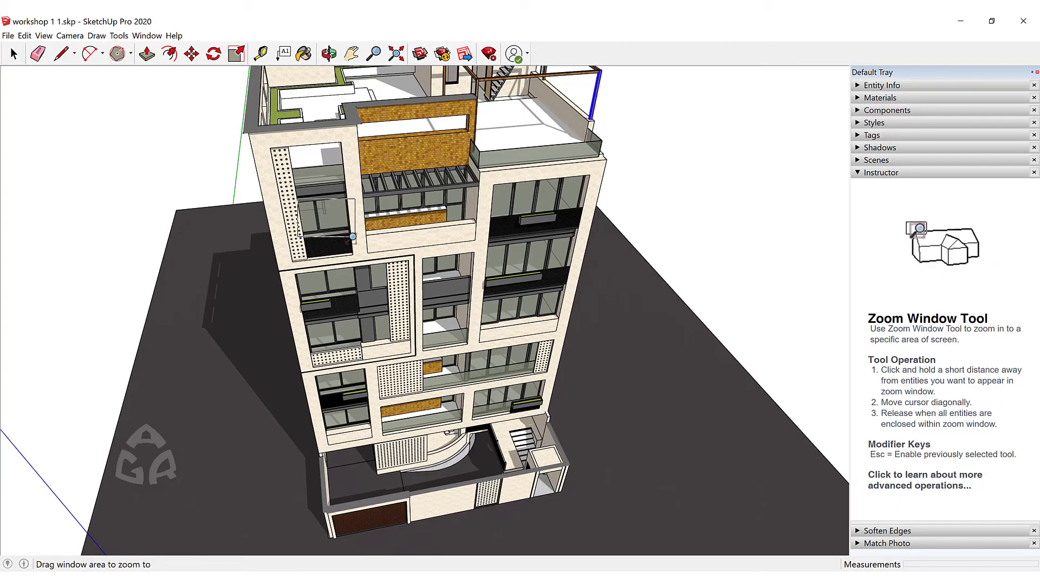
left_click_drag(352, 237, 350, 239)
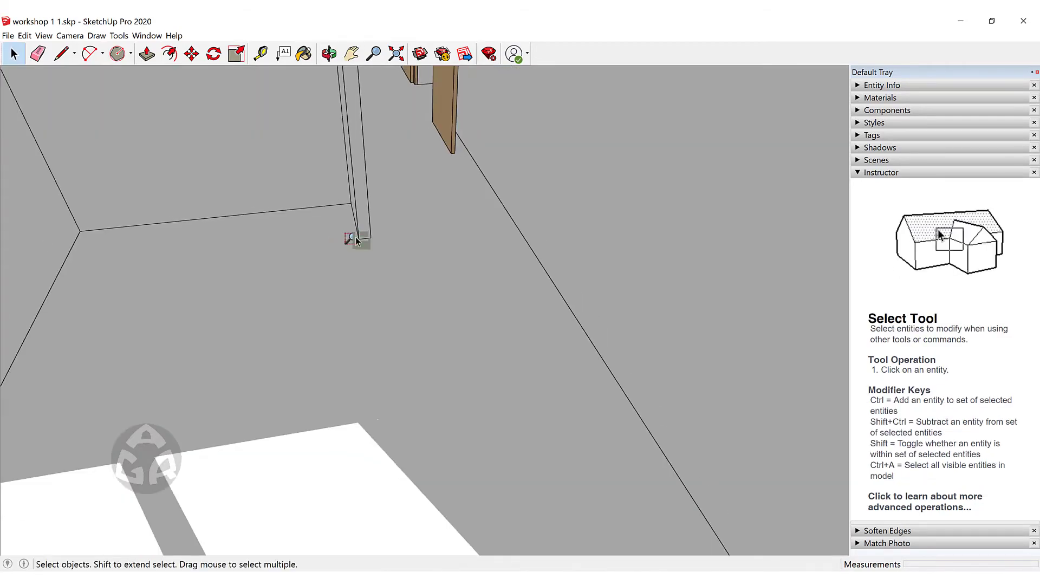
Zoom out and orbit to an angled view of the whole building
scroll(355, 238, "down", 6)
middle_click_drag(356, 236, 364, 255)
scroll(379, 163, "down", 5)
middle_click_drag(383, 163, 475, 268)
scroll(517, 254, "down", 5)
scroll(475, 269, "up", 1)
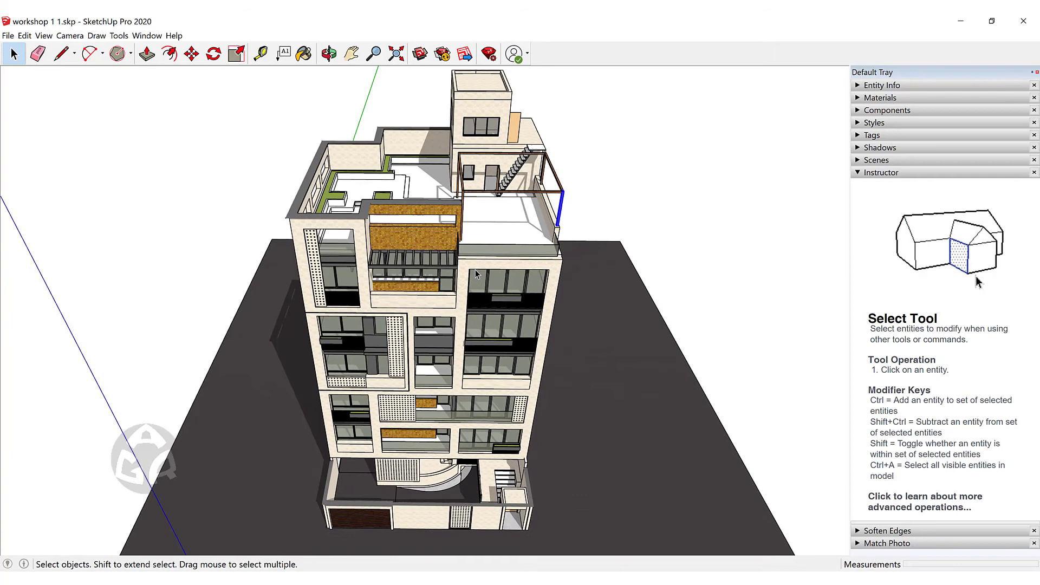